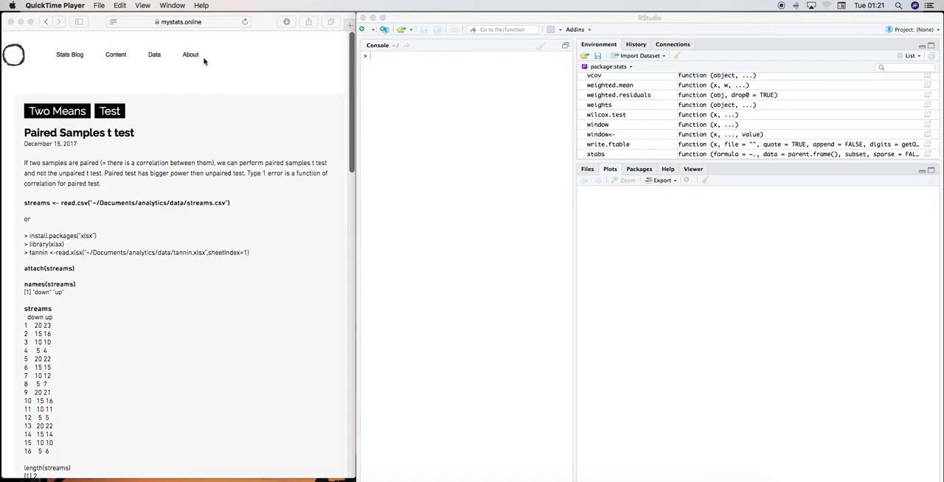
{"action": "scroll", "coordinate": [158, 59], "scroll_direction": "down", "scroll_amount": 1}
{"action": "scroll", "coordinate": [156, 59], "scroll_direction": "down", "scroll_amount": 1}
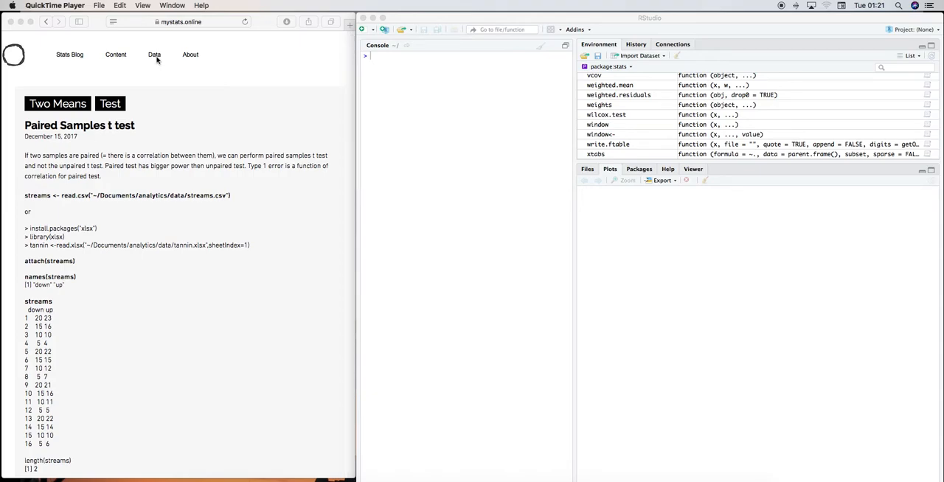
{"action": "scroll", "coordinate": [155, 59], "scroll_direction": "down", "scroll_amount": 1}
{"action": "scroll", "coordinate": [171, 47], "scroll_direction": "down", "scroll_amount": 1}
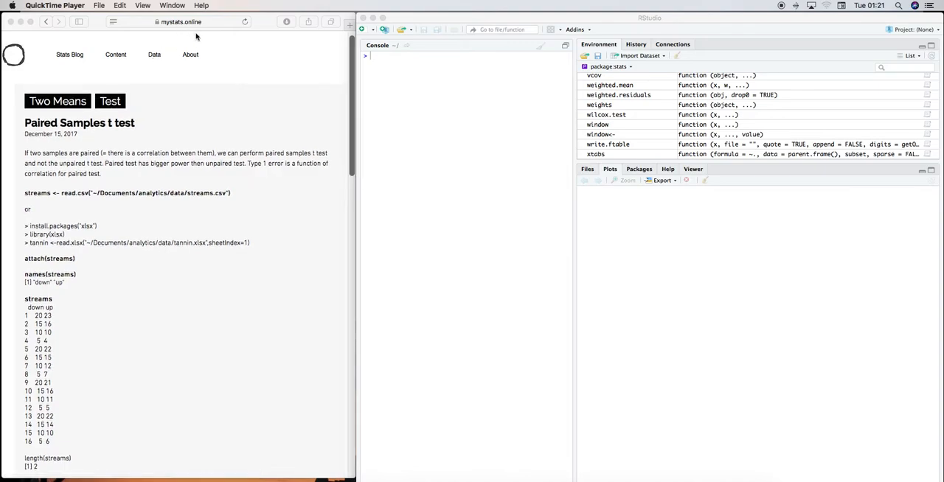
{"action": "scroll", "coordinate": [186, 47], "scroll_direction": "up", "scroll_amount": 1}
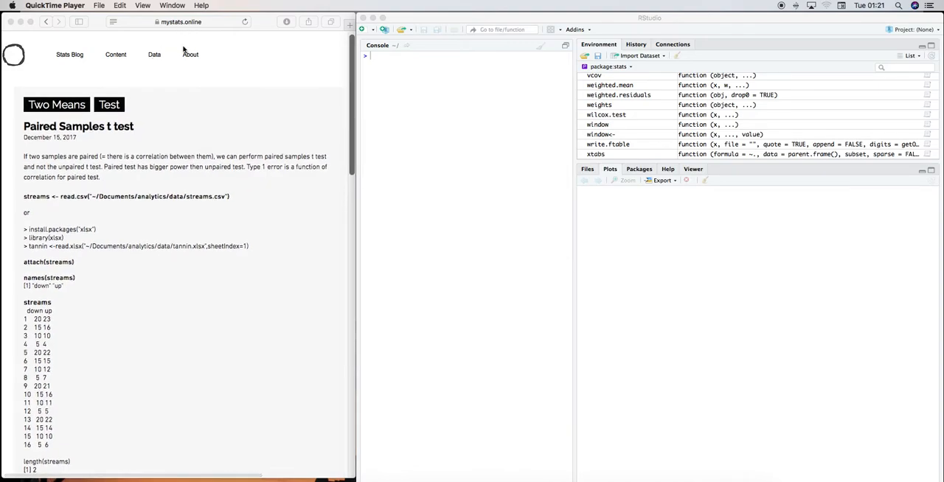
{"action": "scroll", "coordinate": [89, 188], "scroll_direction": "down", "scroll_amount": 1}
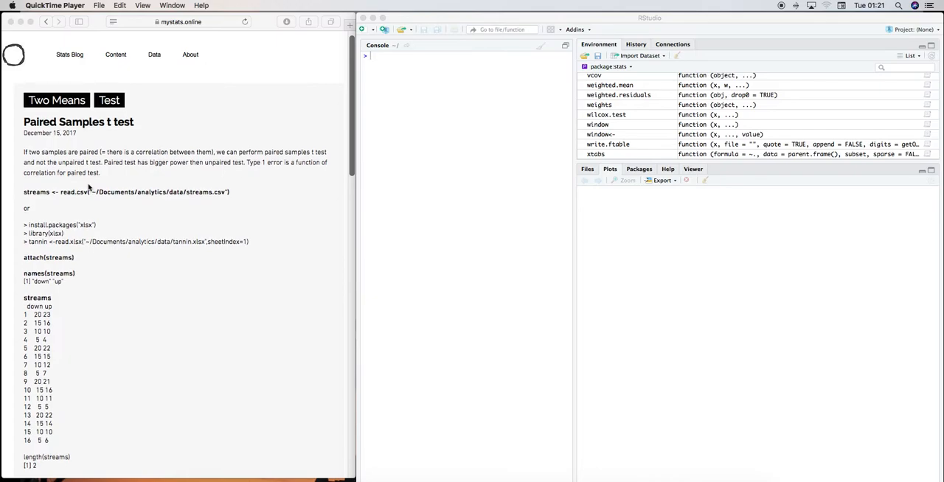
{"action": "scroll", "coordinate": [89, 188], "scroll_direction": "left", "scroll_amount": 1}
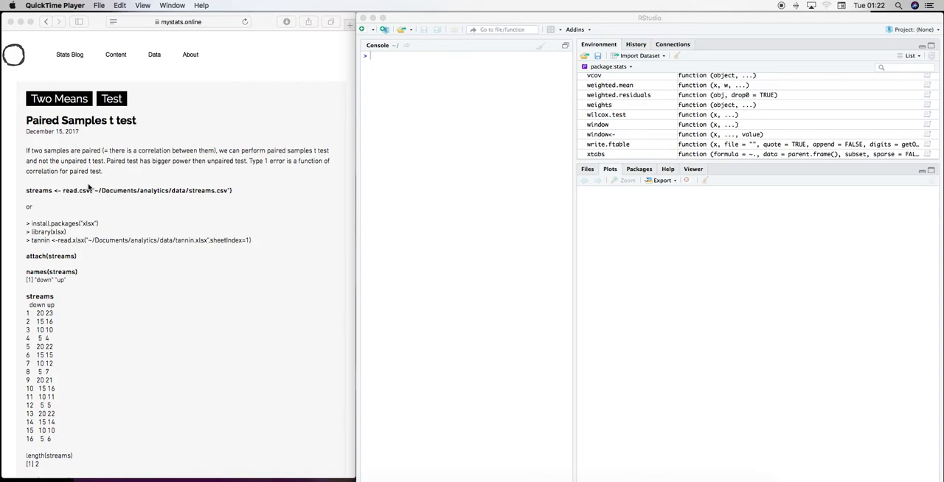
Step: Begin a console command that assigns the output of read.csv to streams
{"action": "left_click", "coordinate": [402, 144]}
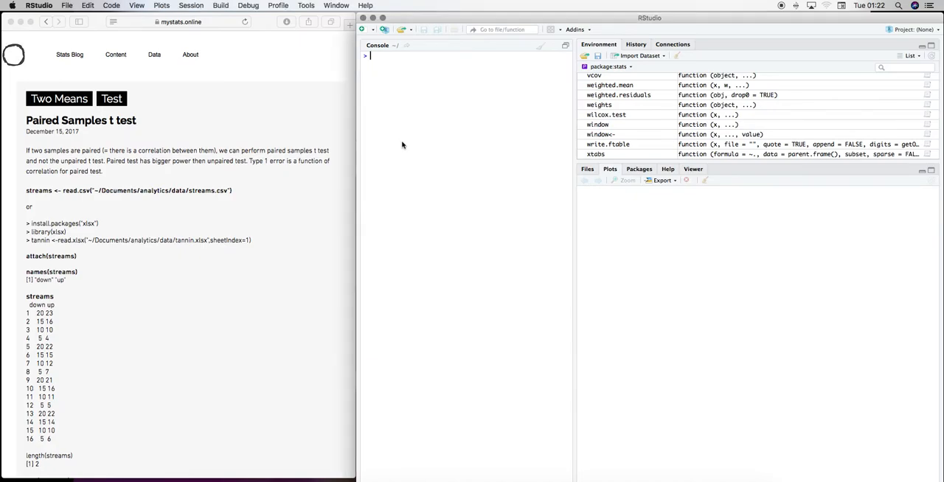
{"action": "type", "text": "streams<-read."}
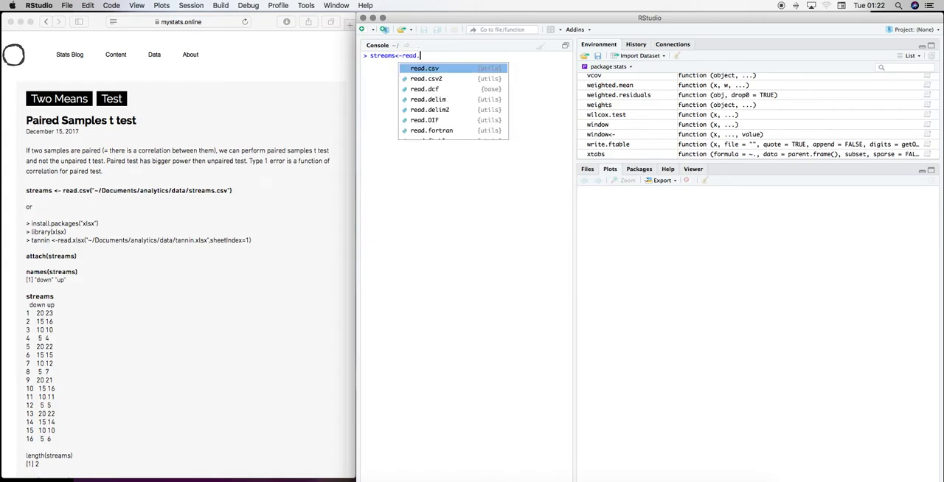
{"action": "type", "text": "csv"}
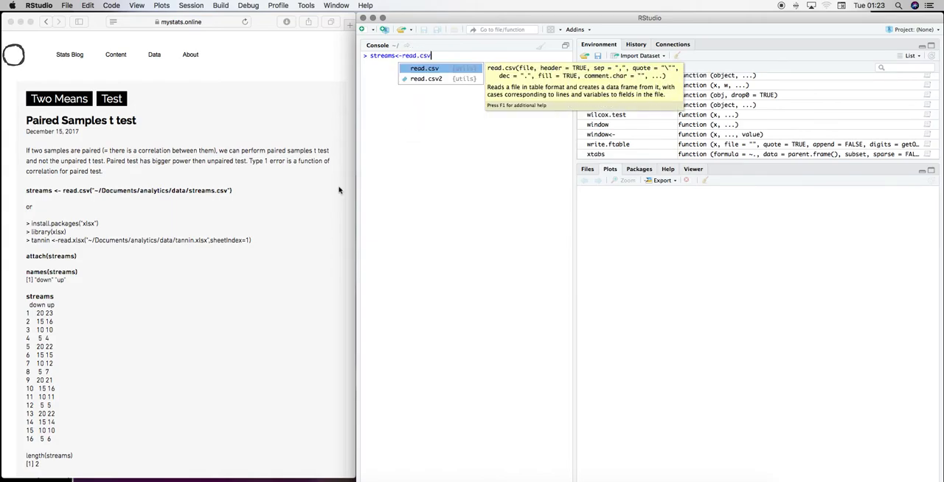
Step: Copy the argument ("~/Documents/analytics/data/streams.csv") from the web article, paste it after read.csv in the console and run the command
{"action": "left_click", "coordinate": [90, 190]}
{"action": "left_click_drag", "start_coordinate": [90, 190], "coordinate": [233, 190]}
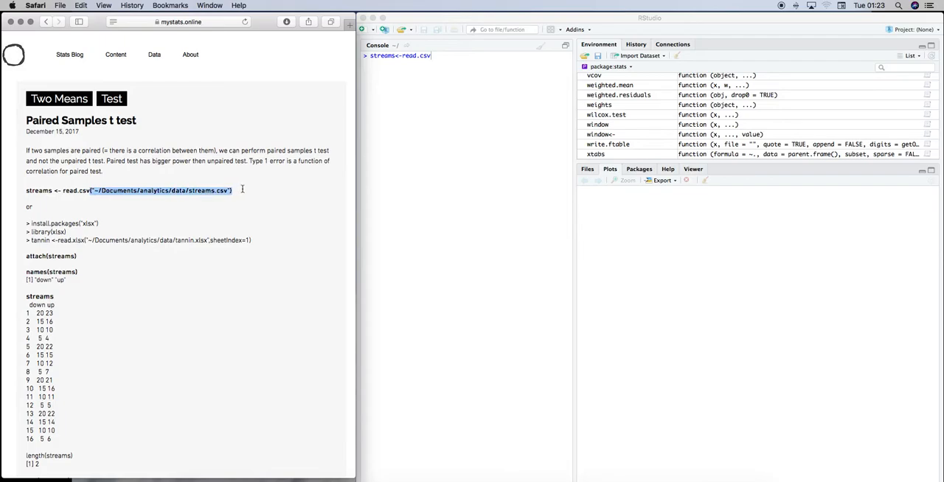
{"action": "left_click", "coordinate": [81, 6]}
{"action": "left_click", "coordinate": [91, 53]}
{"action": "left_click", "coordinate": [429, 105]}
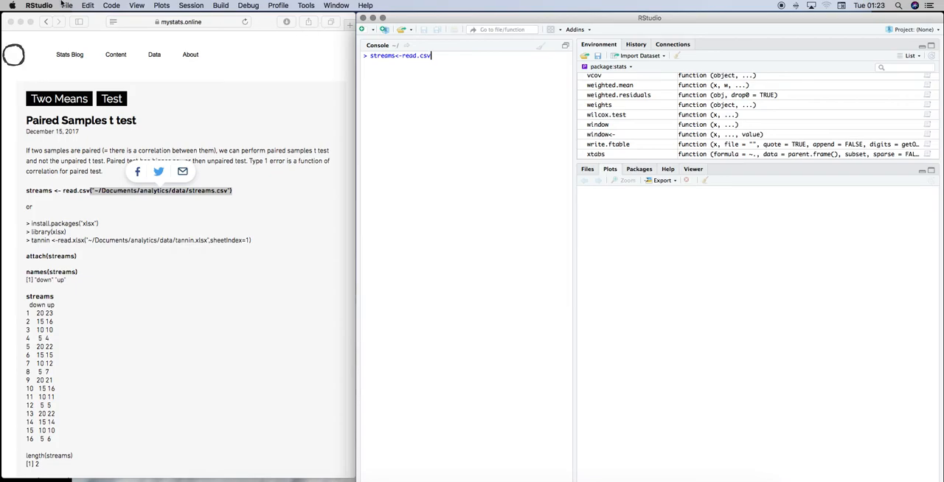
{"action": "left_click", "coordinate": [83, 7]}
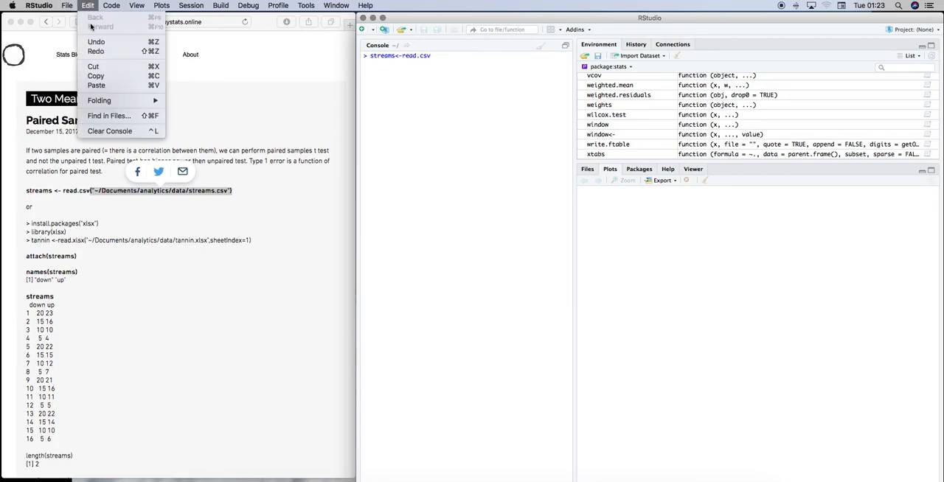
{"action": "left_click", "coordinate": [114, 86]}
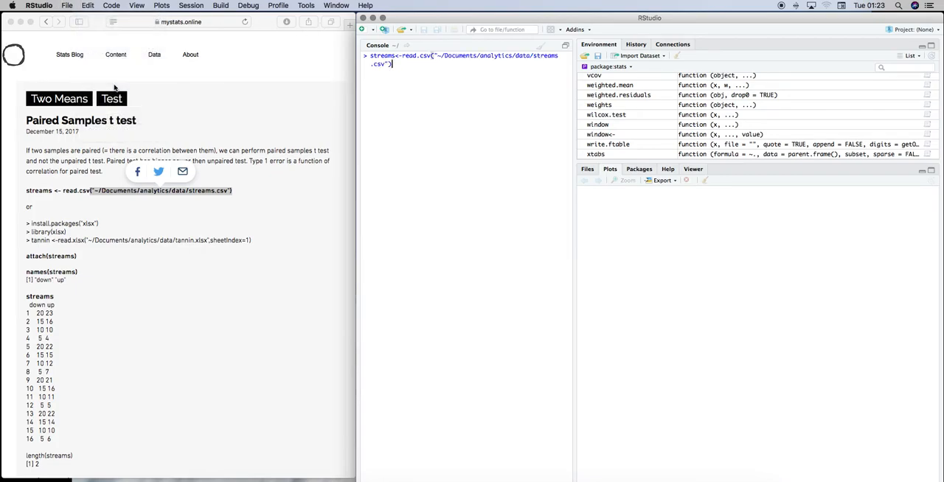
{"action": "key", "text": "Return"}
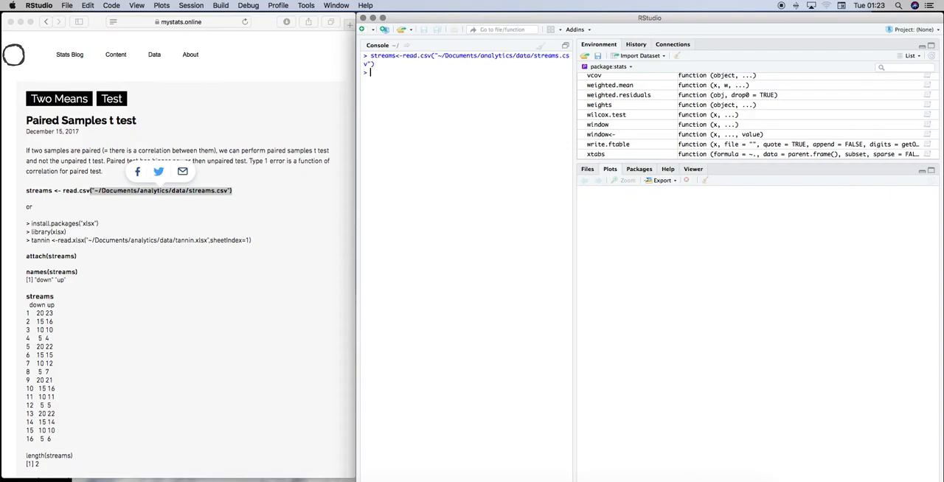
Step: Display the streams data frame as a table with View(streams)
{"action": "type", "text": "stream"}
{"action": "type", "text": "s"}
{"action": "type", "text": "View("}
{"action": "key", "text": "Right"}
{"action": "key", "text": "Right"}
{"action": "key", "text": "Right"}
{"action": "key", "text": "Right"}
{"action": "key", "text": "Right"}
{"action": "key", "text": "Right"}
{"action": "key", "text": "Right"}
{"action": "type", "text": ")"}
{"action": "key", "text": "Return"}
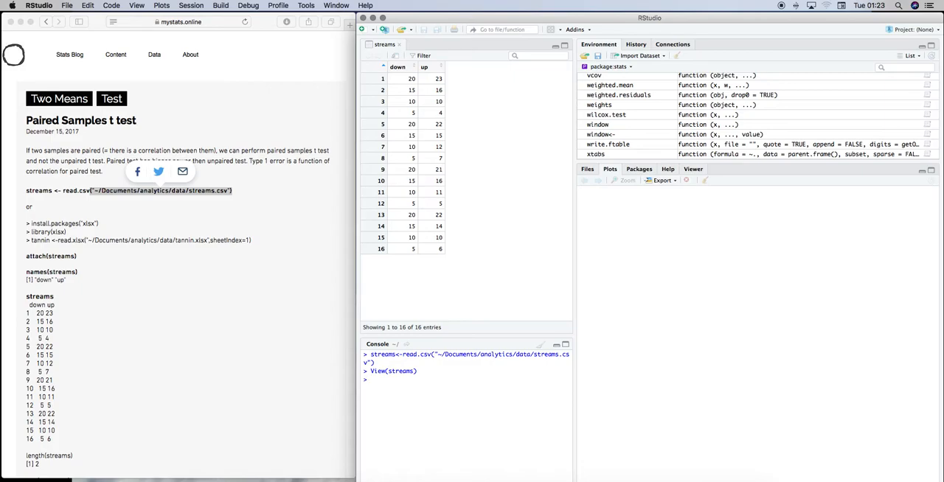
Step: Attach the data frame with attach(streams) so its columns can be used by name
{"action": "scroll", "coordinate": [147, 225], "scroll_direction": "down", "scroll_amount": 3}
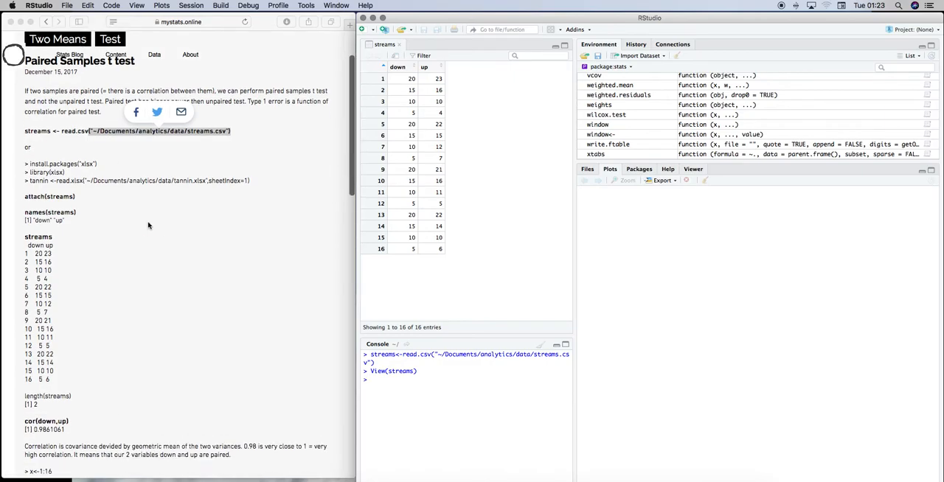
{"action": "scroll", "coordinate": [148, 225], "scroll_direction": "down", "scroll_amount": 8}
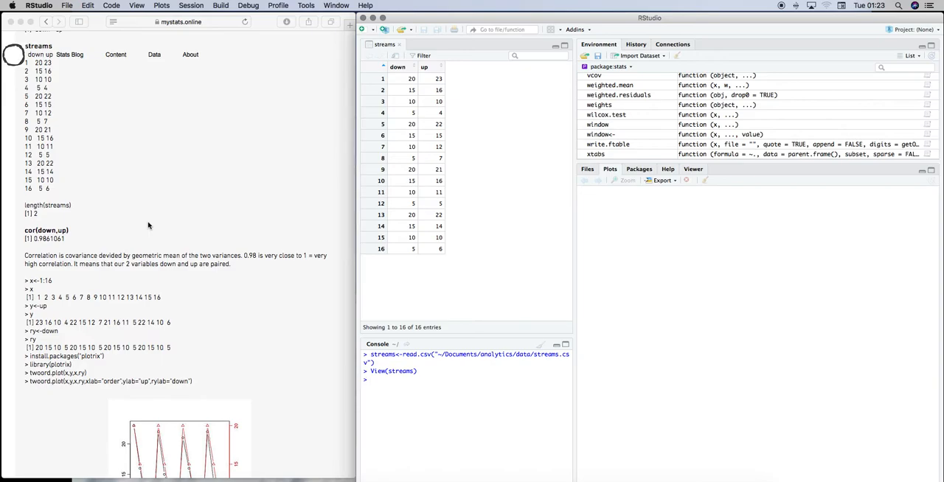
{"action": "scroll", "coordinate": [147, 225], "scroll_direction": "down", "scroll_amount": 3}
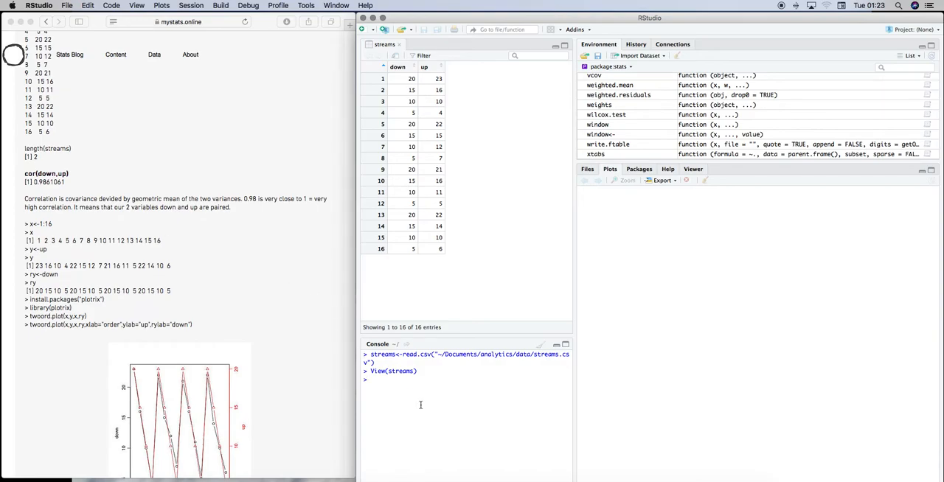
{"action": "type", "text": "attach(str"}
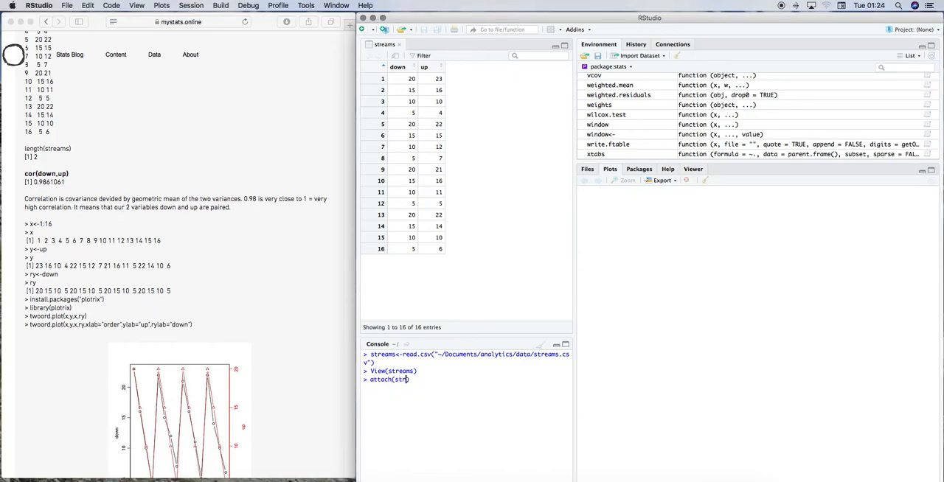
{"action": "type", "text": "eams"}
{"action": "key", "text": "Return"}
Step: Compute the correlation between the two columns with cor(down,up)
{"action": "type", "text": "cor(down,up"}
{"action": "key", "text": "Return"}
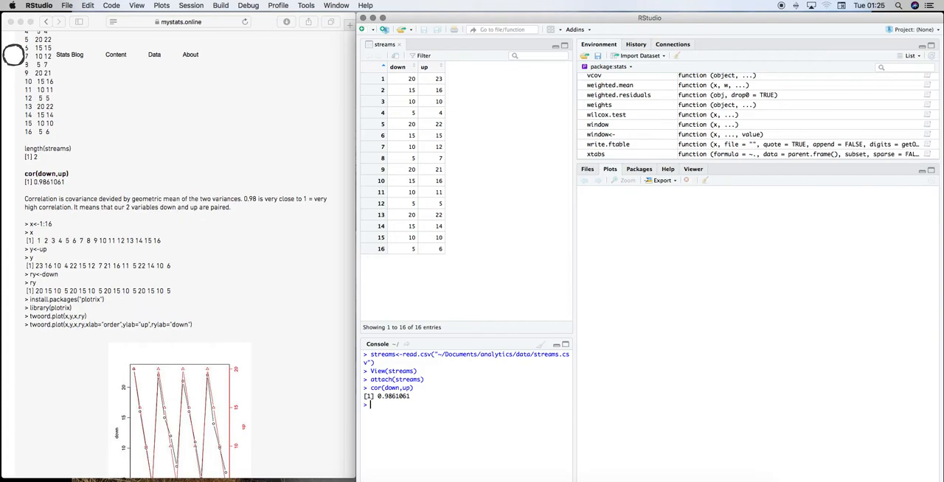
Step: Assign the sequence 1:16 to x and print x in the console
{"action": "type", "text": "x<-"}
{"action": "type", "text": "1:16"}
{"action": "key", "text": "Return"}
{"action": "type", "text": "x"}
{"action": "key", "text": "Return"}
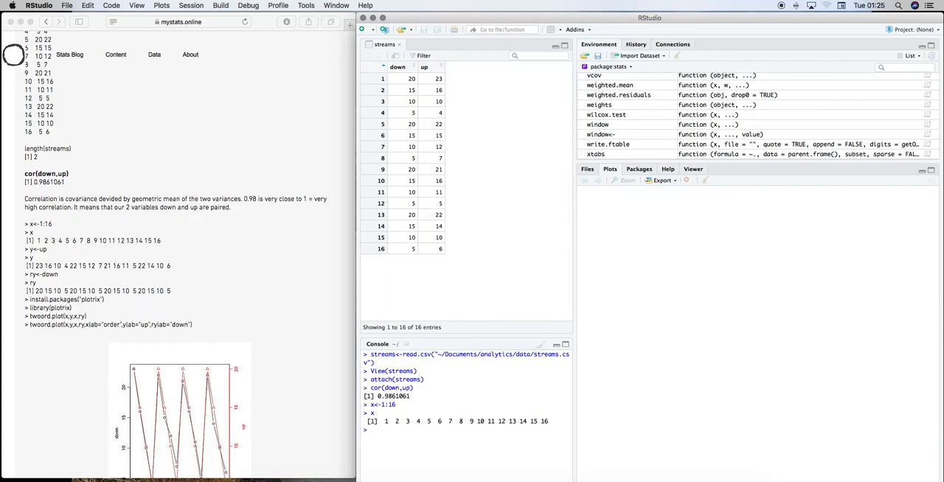
Step: Assign the up column to y and the down column to ry
{"action": "type", "text": "y"}
{"action": "type", "text": "<-up"}
{"action": "key", "text": "Return"}
{"action": "type", "text": "ry<-down"}
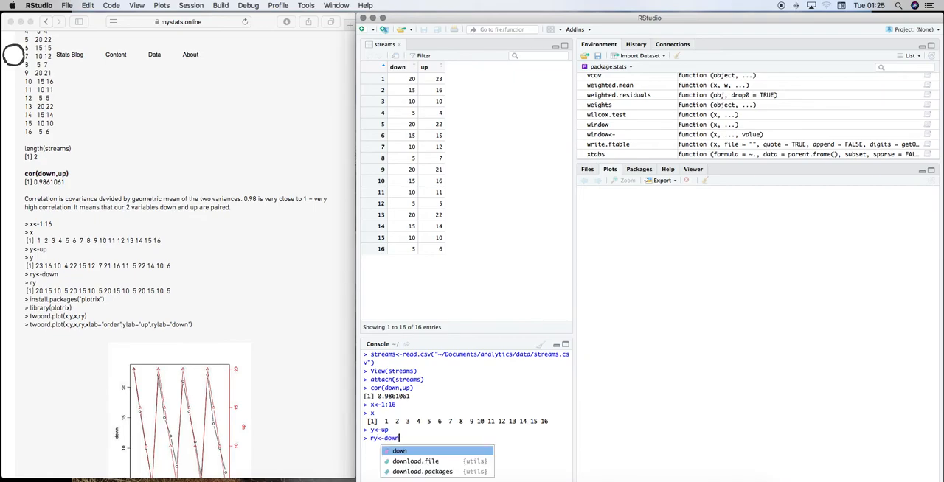
{"action": "key", "text": "Return"}
{"action": "key", "text": "Return"}
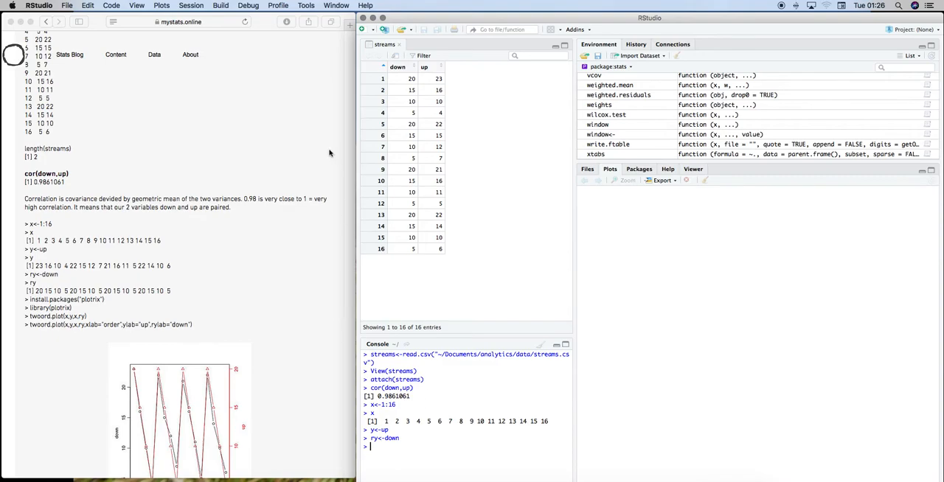
Step: Install the plotrix package from the CRAN repository with its dependencies
{"action": "scroll", "coordinate": [330, 156], "scroll_direction": "down", "scroll_amount": 1}
{"action": "scroll", "coordinate": [322, 147], "scroll_direction": "up", "scroll_amount": 5}
{"action": "scroll", "coordinate": [312, 143], "scroll_direction": "down", "scroll_amount": 10}
{"action": "scroll", "coordinate": [302, 177], "scroll_direction": "down", "scroll_amount": 4}
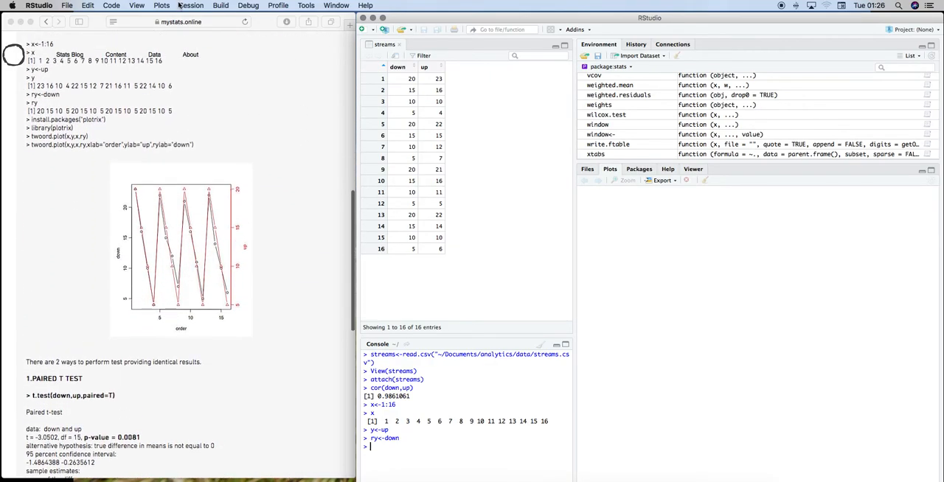
{"action": "left_click", "coordinate": [310, 6]}
{"action": "left_click", "coordinate": [314, 16]}
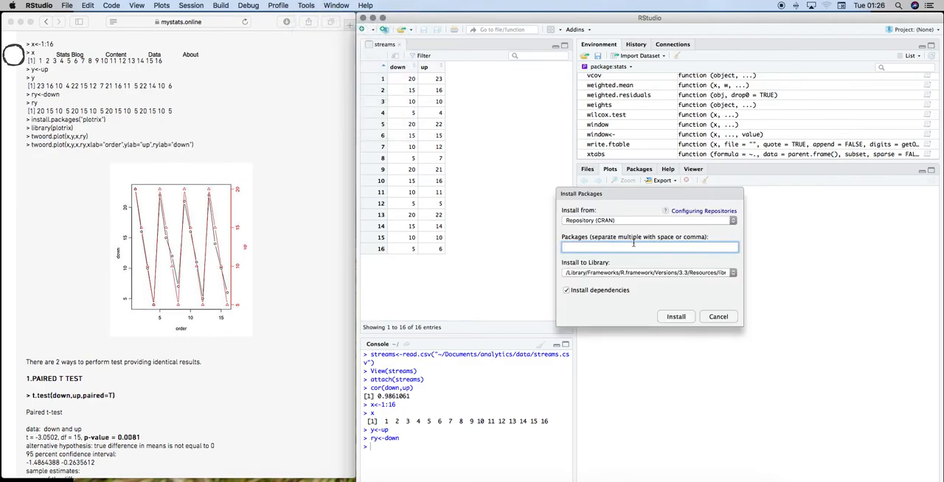
{"action": "type", "text": "plot"}
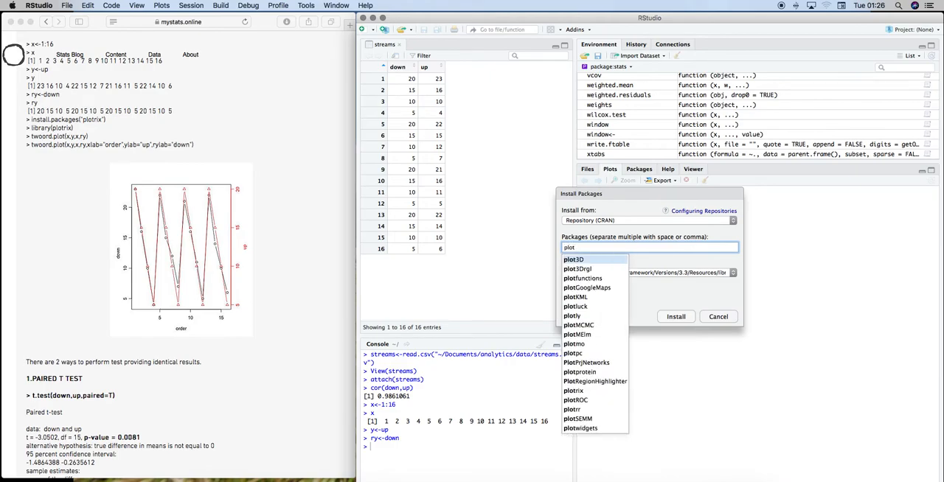
{"action": "type", "text": "rix"}
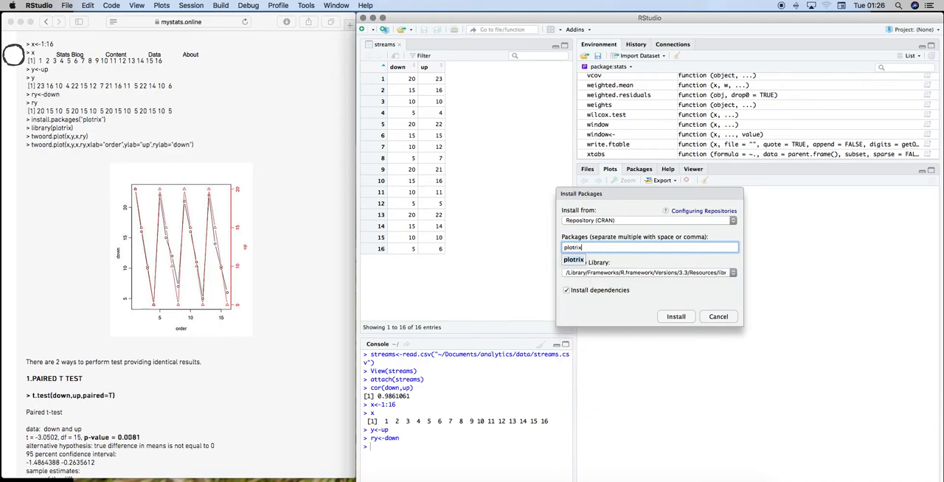
{"action": "key", "text": "Return"}
{"action": "left_click", "coordinate": [678, 317]}
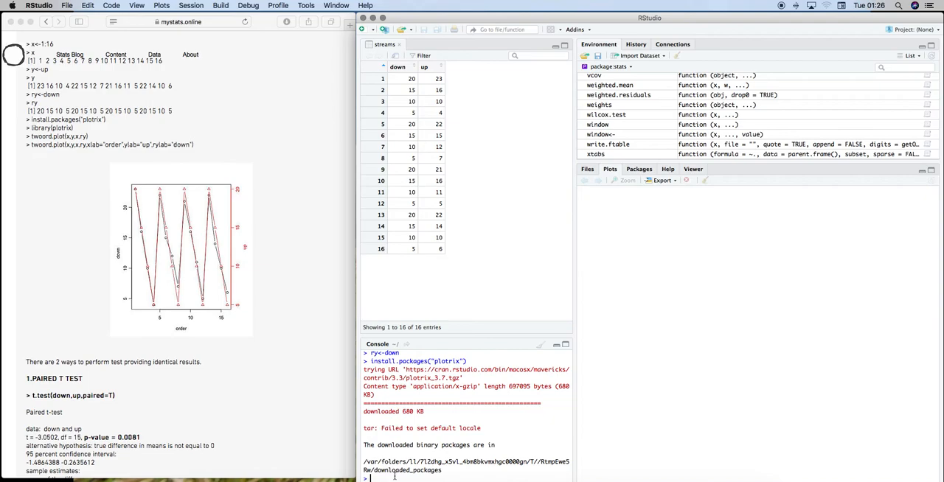
Step: Load the plotrix package in the console with library(plotrix)
{"action": "type", "text": "library"}
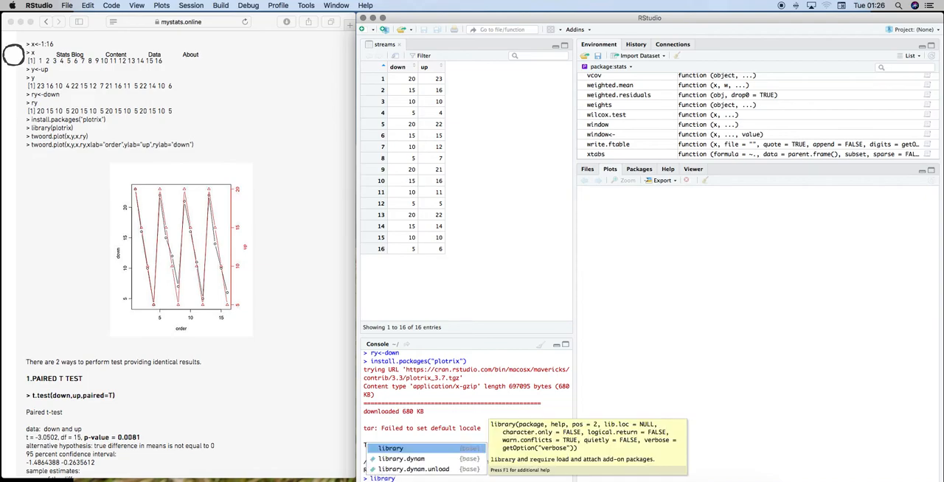
{"action": "type", "text": "("}
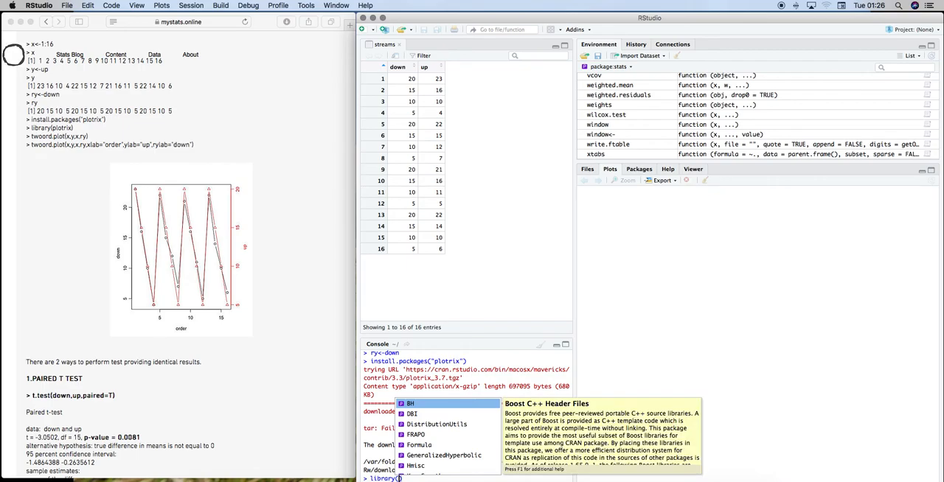
{"action": "type", "text": "plotri"}
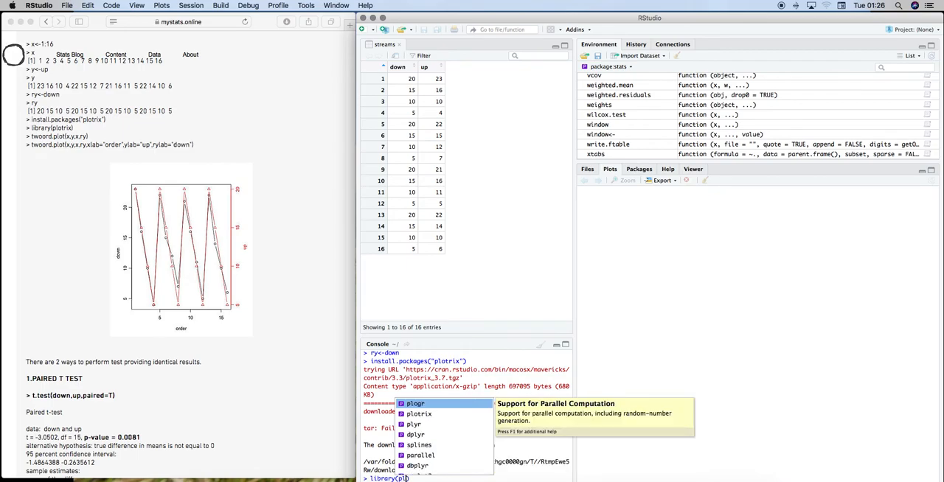
{"action": "type", "text": "x"}
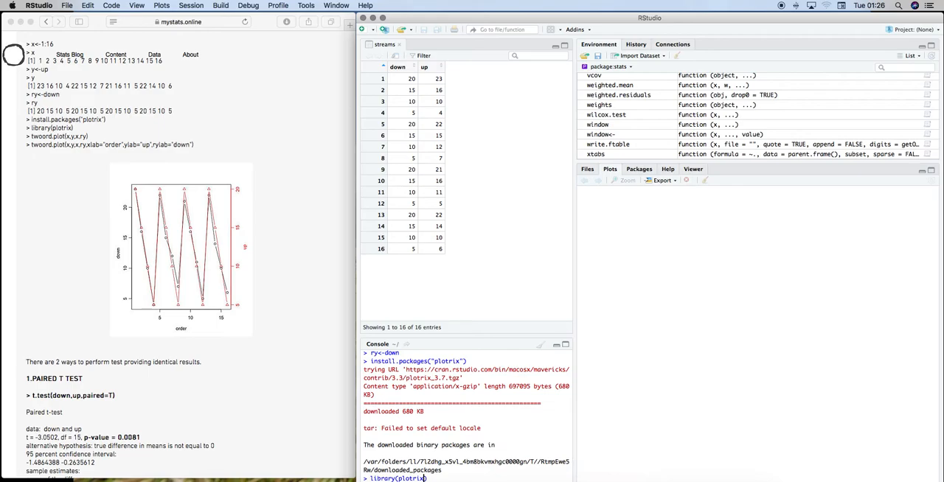
{"action": "key", "text": "Return"}
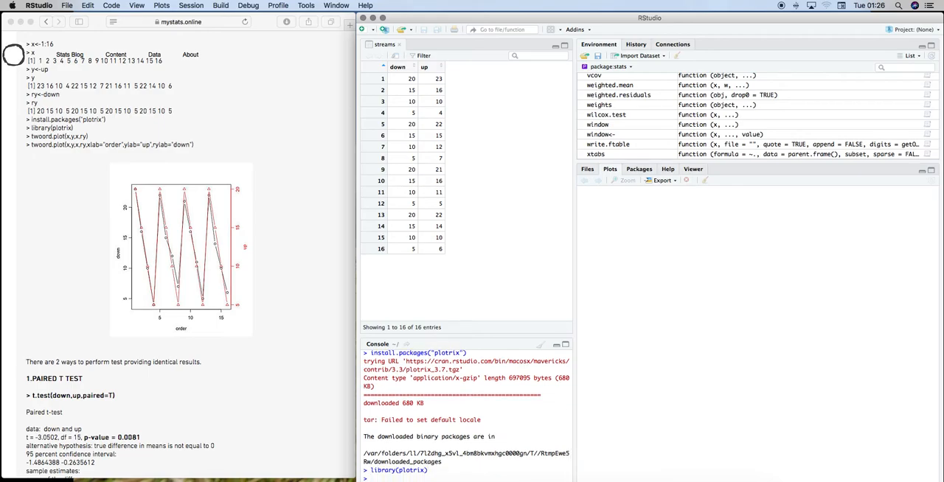
Step: Plot both series against x on two vertical axes with twoord.plot(x,y,x,ry)
{"action": "type", "text": "twoord"}
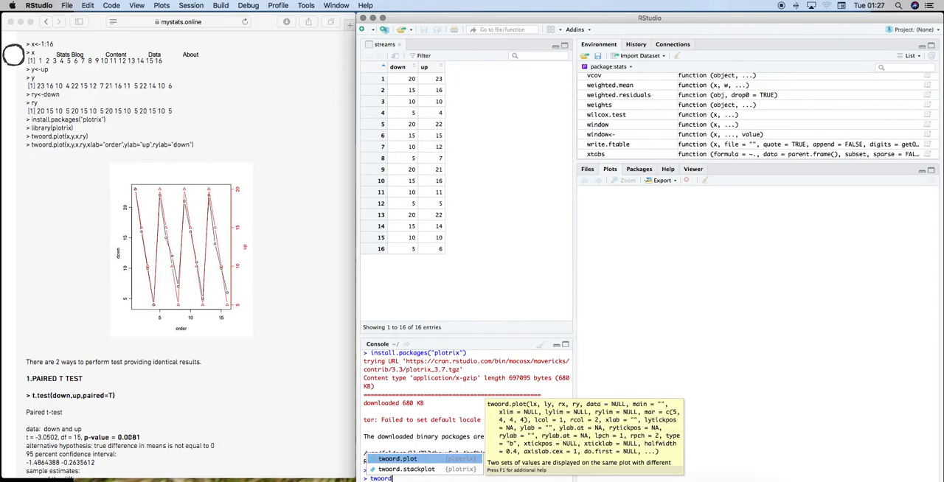
{"action": "type", "text": ".plot"}
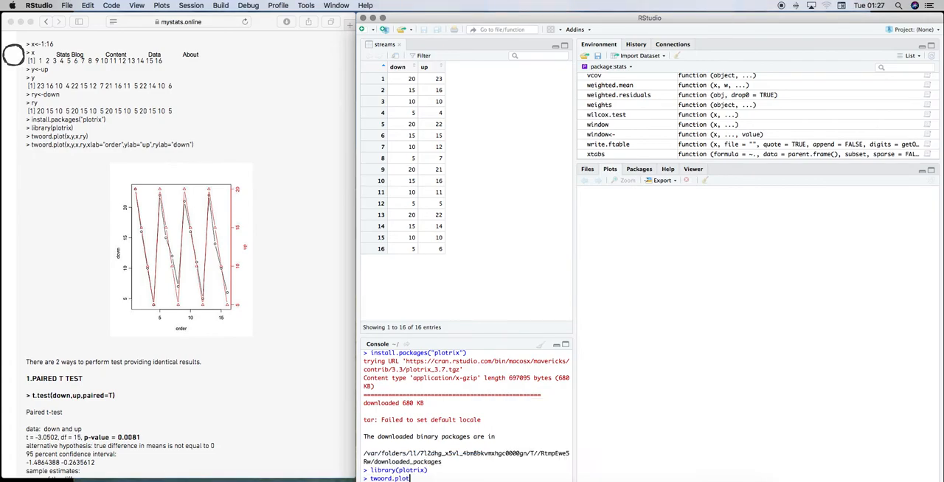
{"action": "type", "text": "(x,y,x,ry)"}
{"action": "key", "text": "Return"}
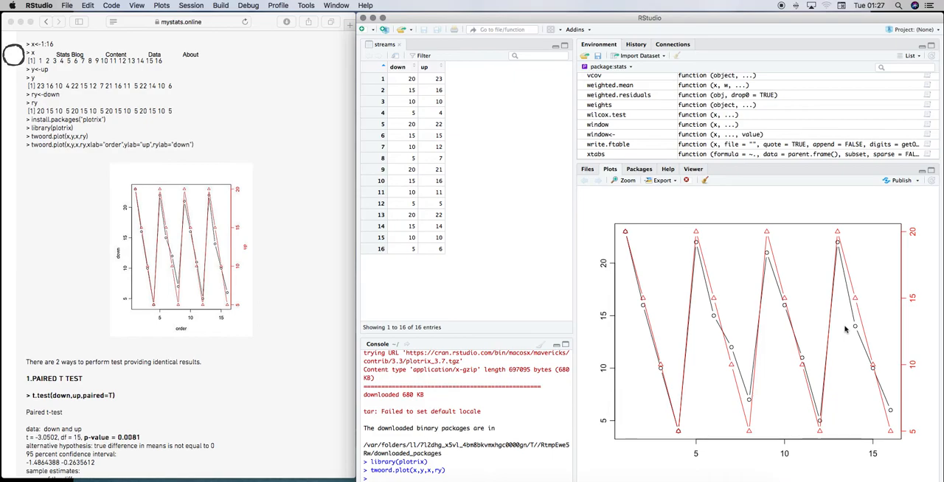
Step: Compute the paired differences in the console with difference<-up-down
{"action": "scroll", "coordinate": [244, 340], "scroll_direction": "down", "scroll_amount": 3}
{"action": "scroll", "coordinate": [244, 339], "scroll_direction": "down", "scroll_amount": 4}
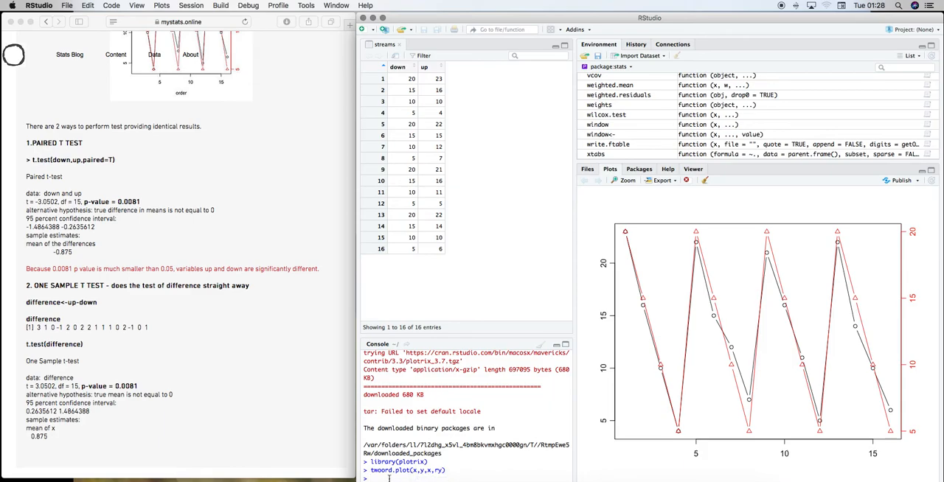
{"action": "type", "text": "diff"}
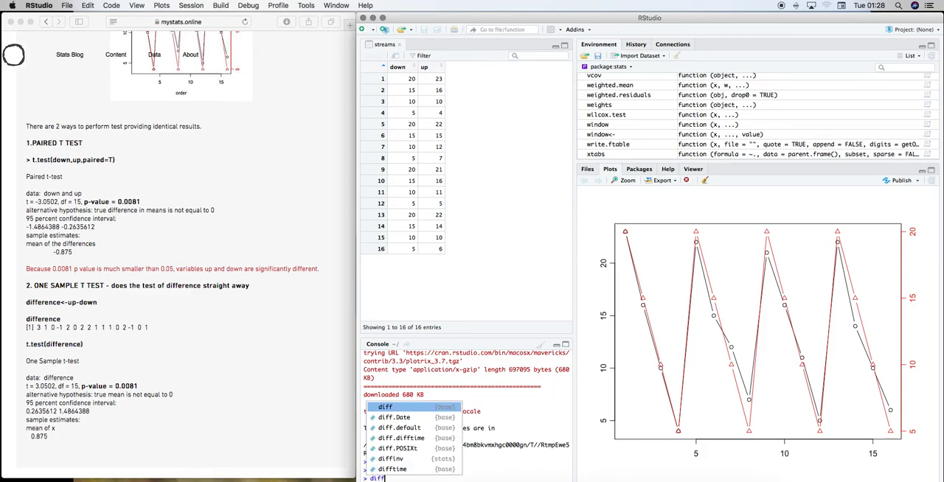
{"action": "type", "text": "erence"}
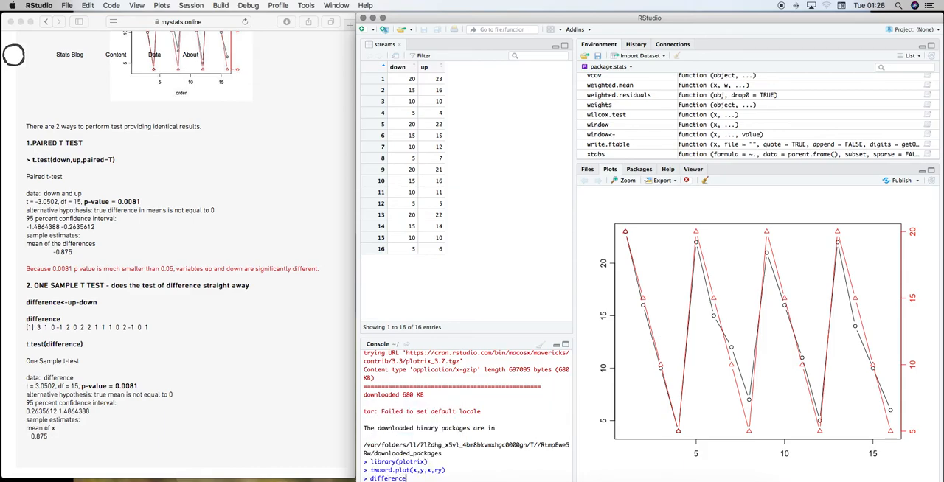
{"action": "type", "text": "<-up-"}
{"action": "type", "text": "down"}
{"action": "key", "text": "Return"}
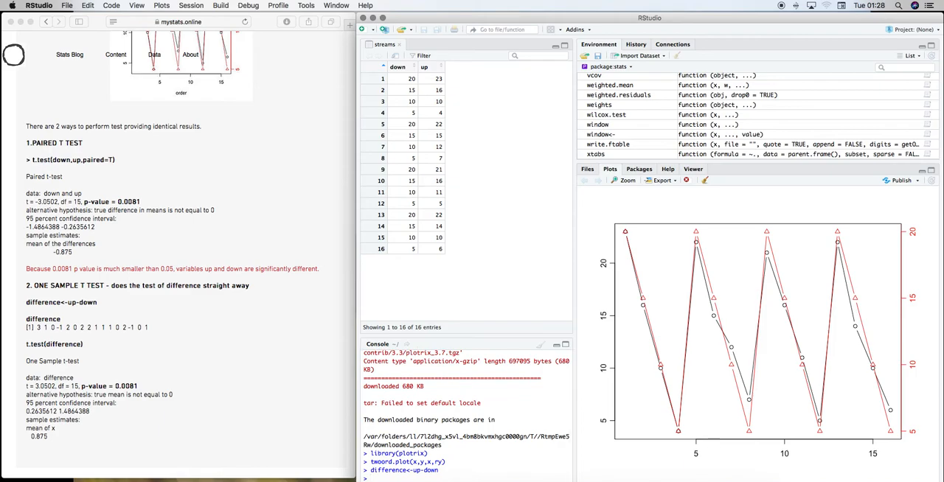
Step: Print the values of the difference vector in the console
{"action": "type", "text": "differen"}
{"action": "key", "text": "Tab"}
{"action": "key", "text": "Return"}
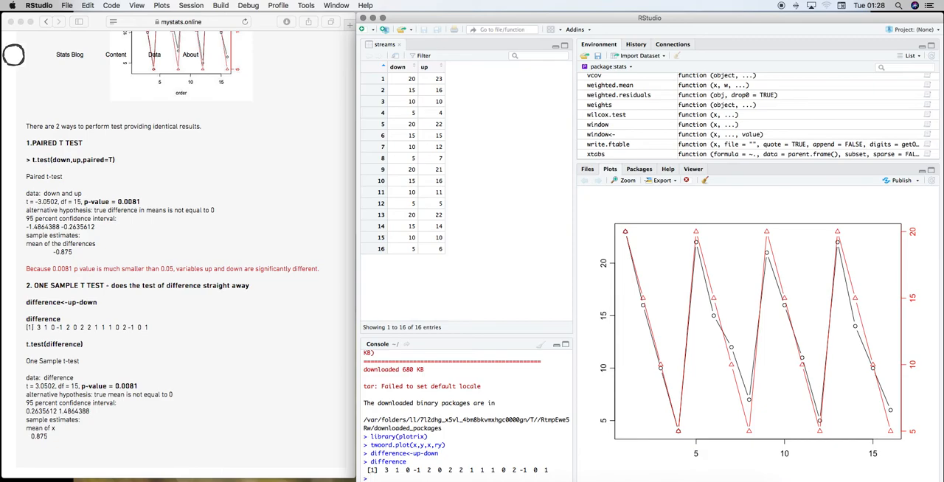
Step: Run a one-sample t-test with t.test(difference) and highlight the p-value in its output
{"action": "type", "text": "t.test(di"}
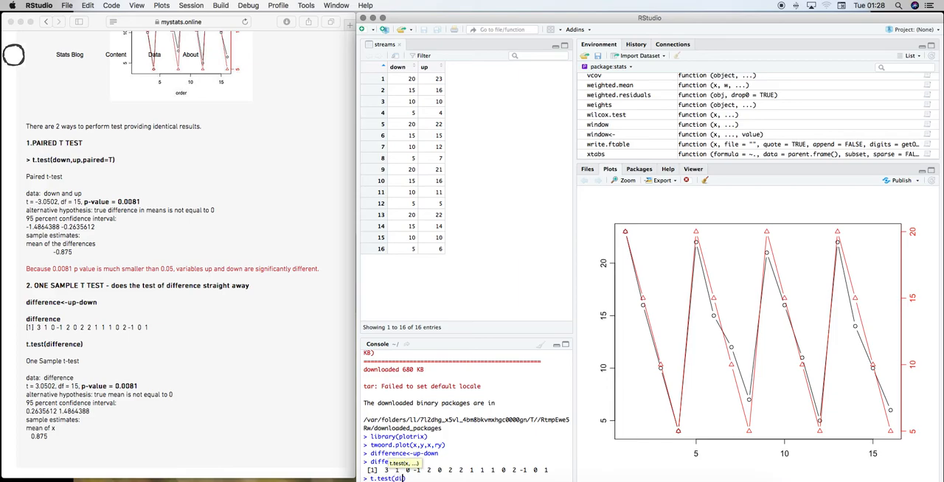
{"action": "type", "text": "fference"}
{"action": "key", "text": "Return"}
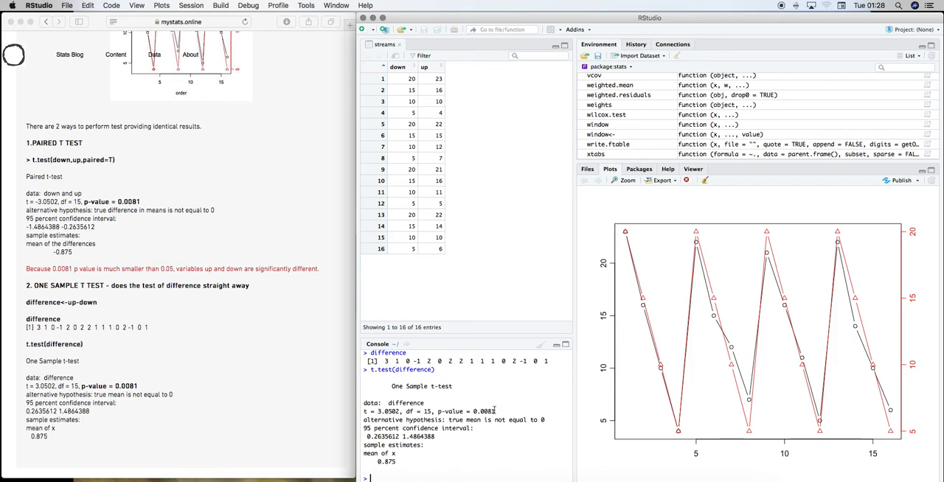
{"action": "left_click_drag", "start_coordinate": [495, 411], "coordinate": [464, 411]}
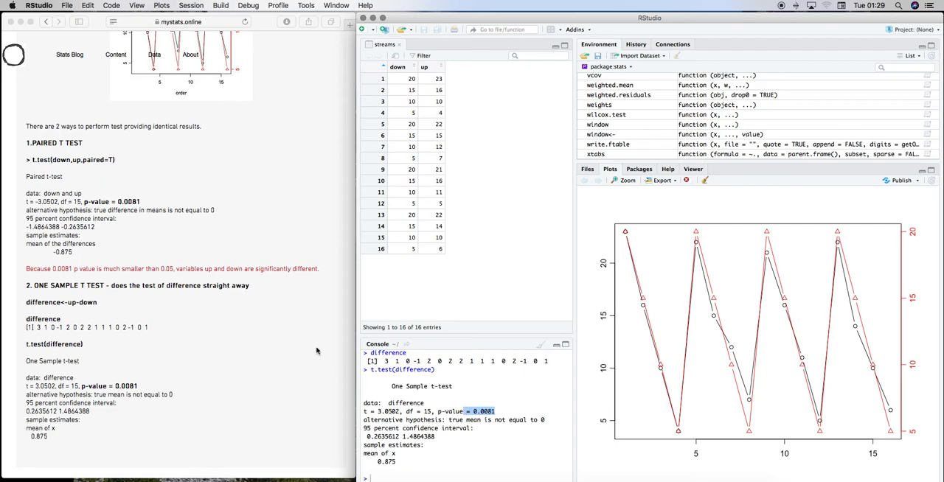
{"action": "scroll", "coordinate": [239, 233], "scroll_direction": "up", "scroll_amount": 15}
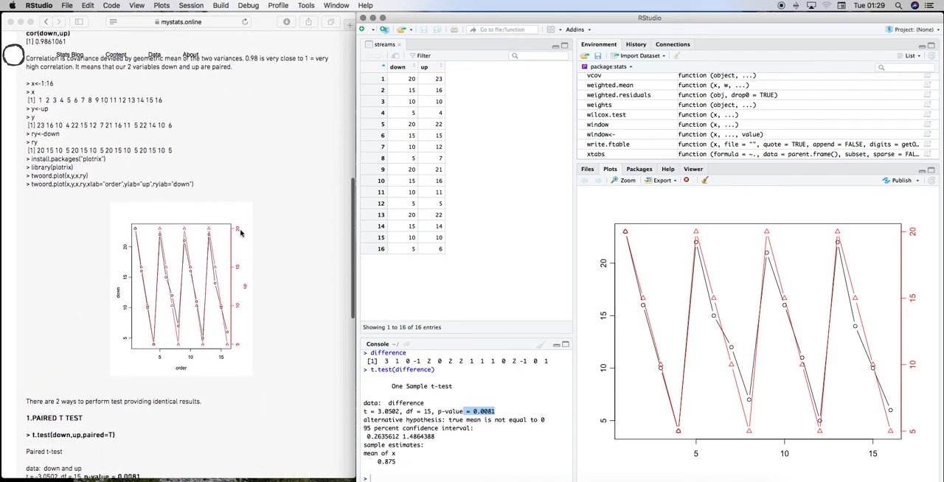
{"action": "scroll", "coordinate": [240, 233], "scroll_direction": "up", "scroll_amount": 1}
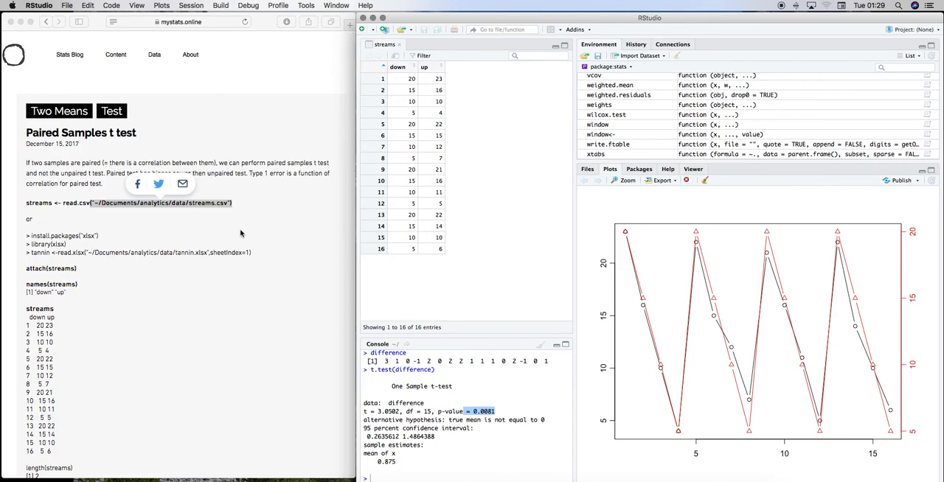
{"action": "scroll", "coordinate": [241, 234], "scroll_direction": "right", "scroll_amount": 1}
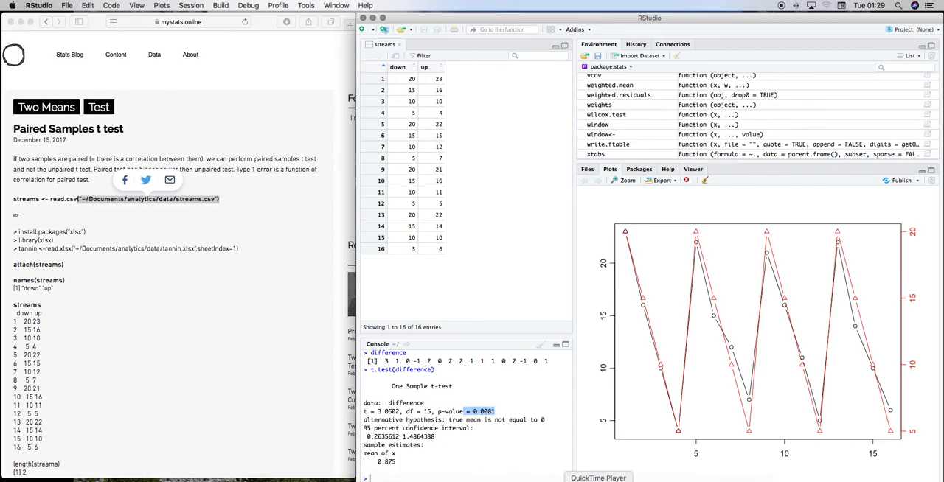
Step: Switch to QuickTime Player, quit it and enter "paired" as the name for saving the screen recording
{"action": "left_click", "coordinate": [598, 481]}
{"action": "left_click", "coordinate": [71, 6]}
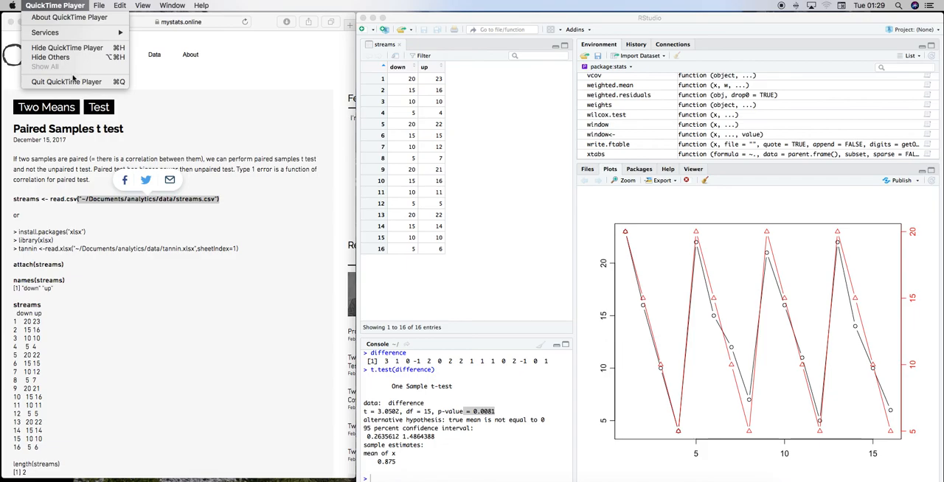
{"action": "left_click", "coordinate": [73, 82]}
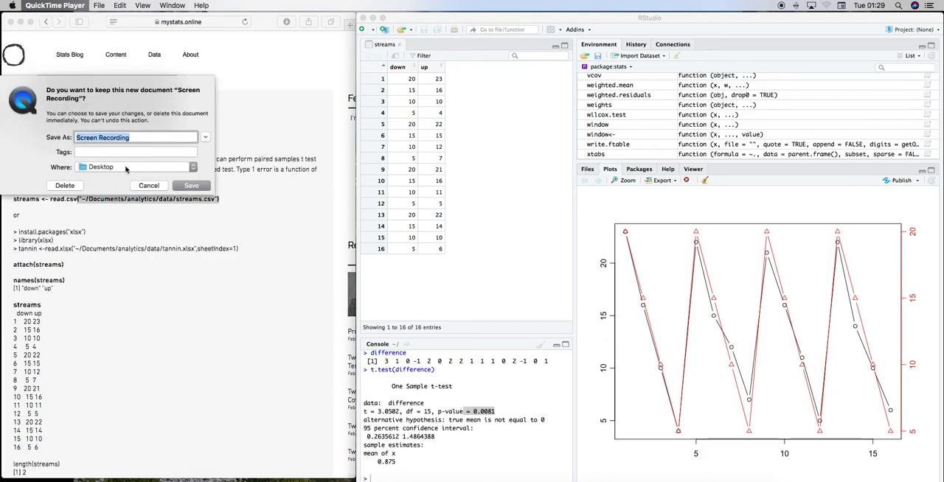
{"action": "type", "text": "paired"}
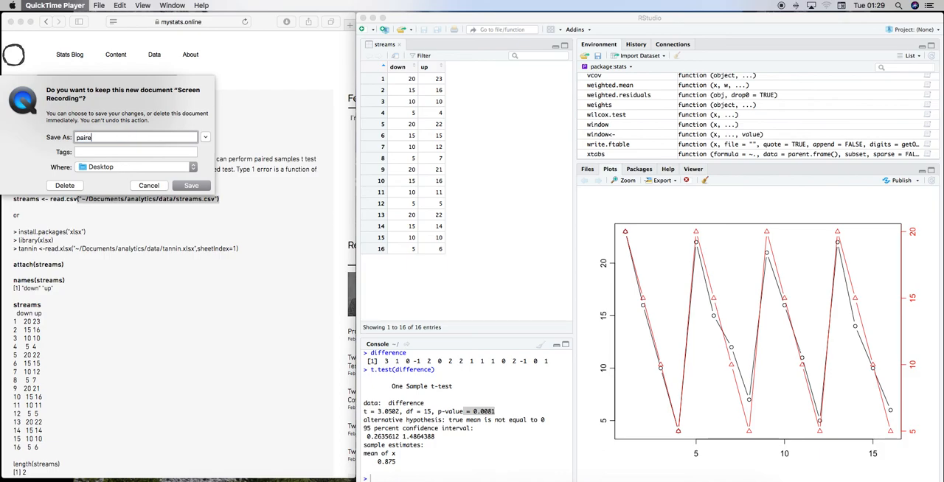